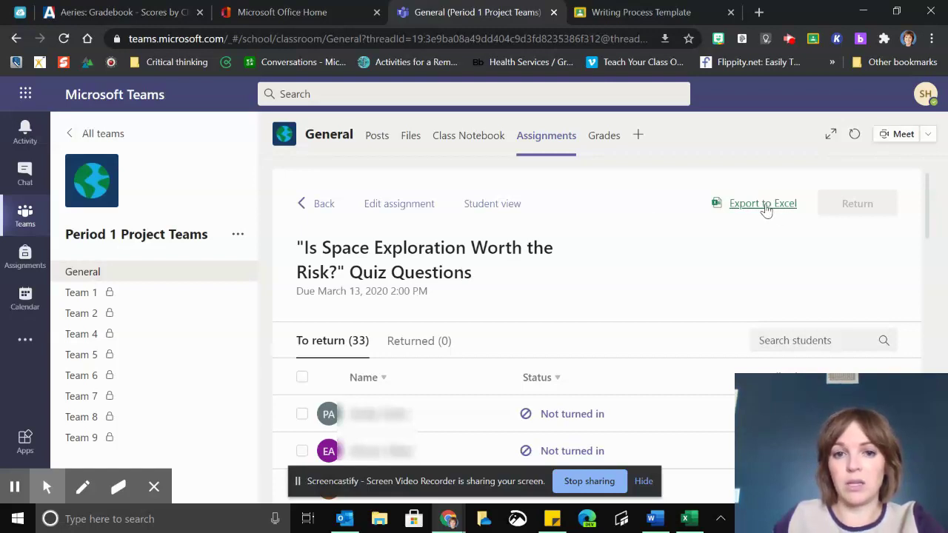
# Step: Export the 'Is Space Exploration Worth the Risk?' quiz results to a Period 1 Project Teams CSV
pyautogui.click(766, 208)
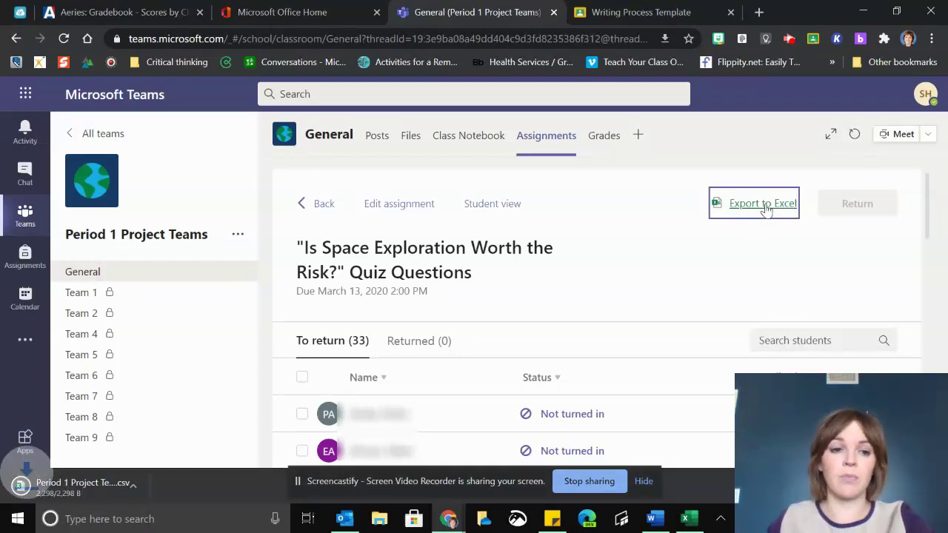
# Step: Open the downloaded Period 1 Project Teams CSV maximized and sort the whole sheet by Last Name, A to Z
pyautogui.click(68, 488)
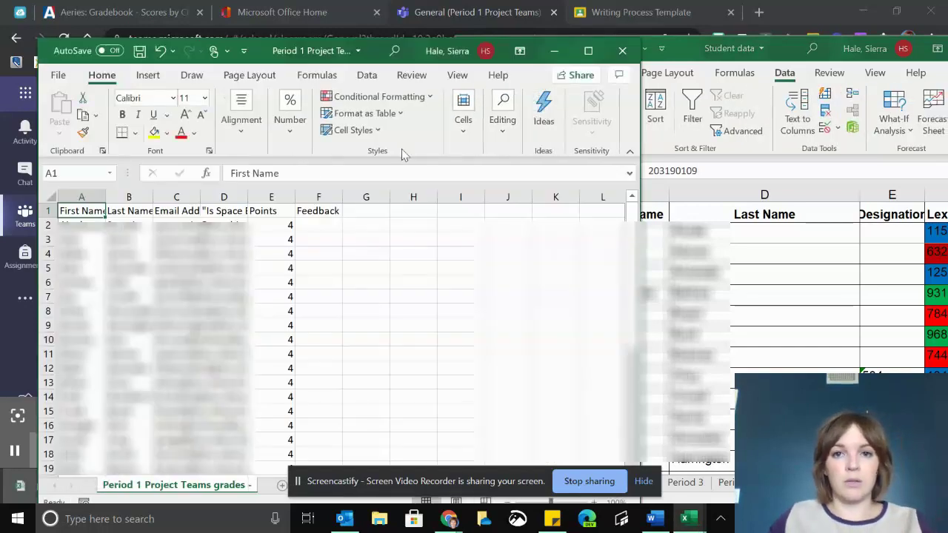
pyautogui.click(588, 50)
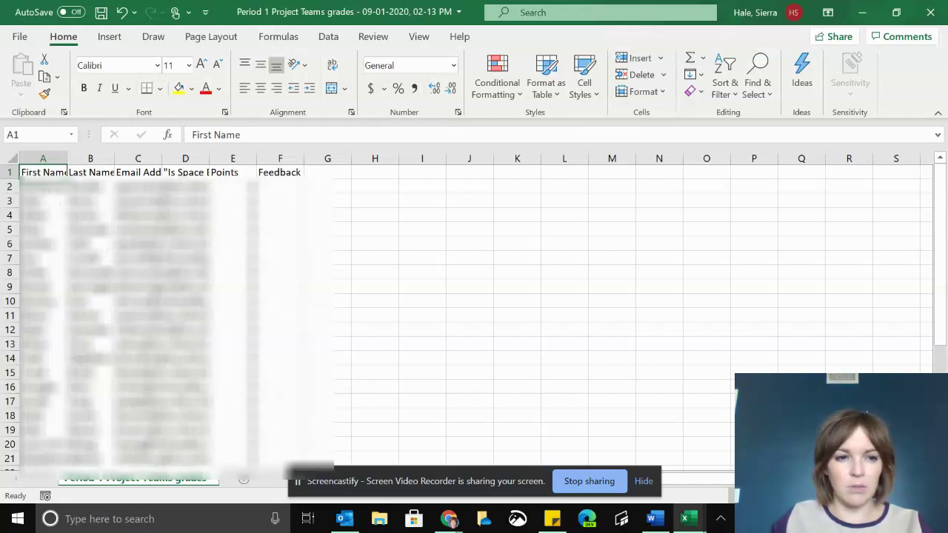
pyautogui.click(14, 158)
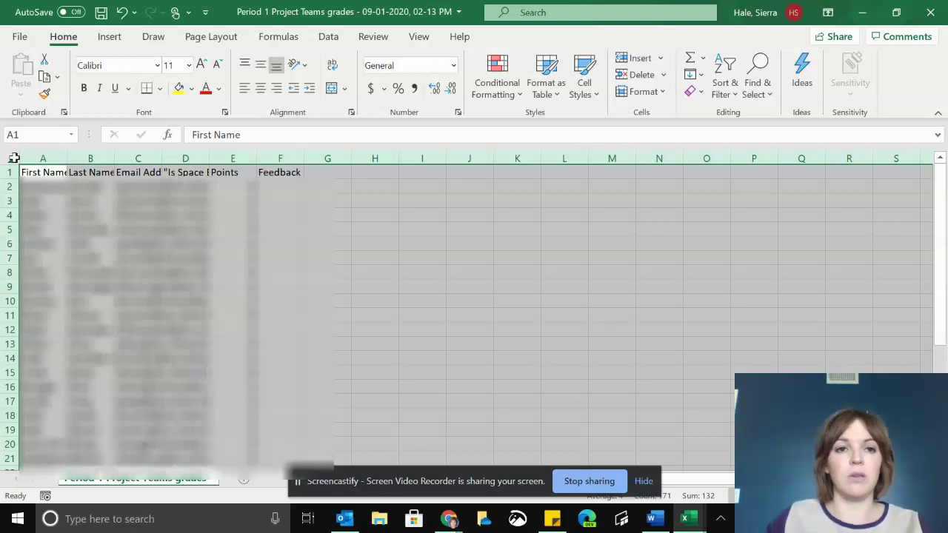
pyautogui.click(328, 37)
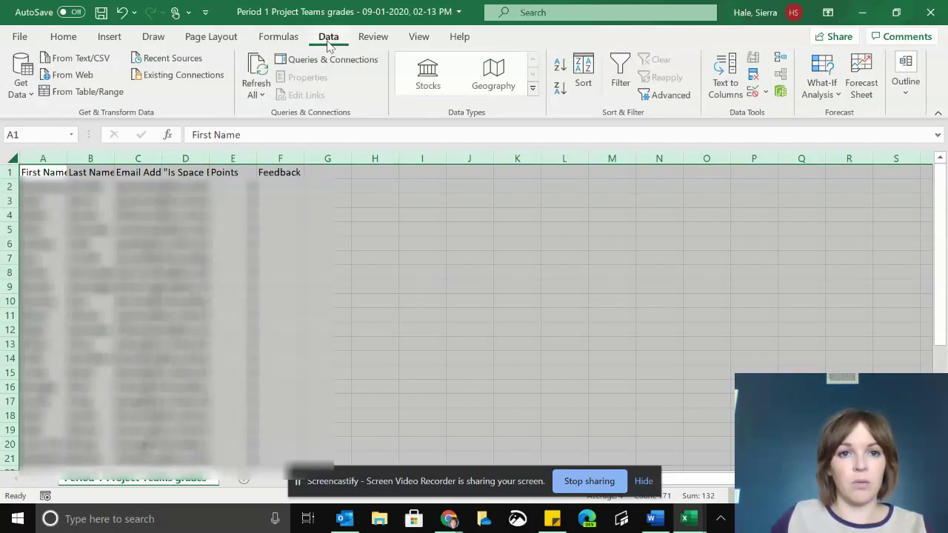
pyautogui.click(583, 74)
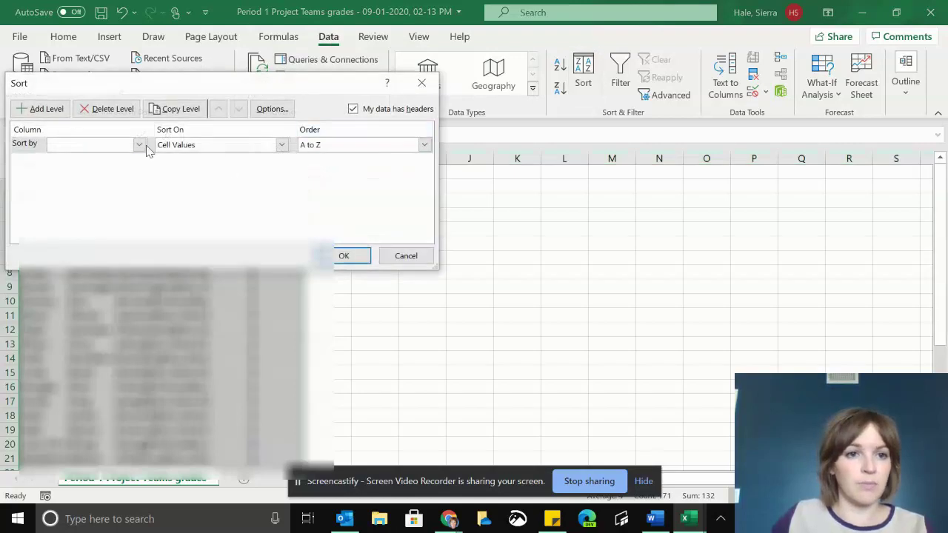
pyautogui.click(139, 145)
pyautogui.click(126, 170)
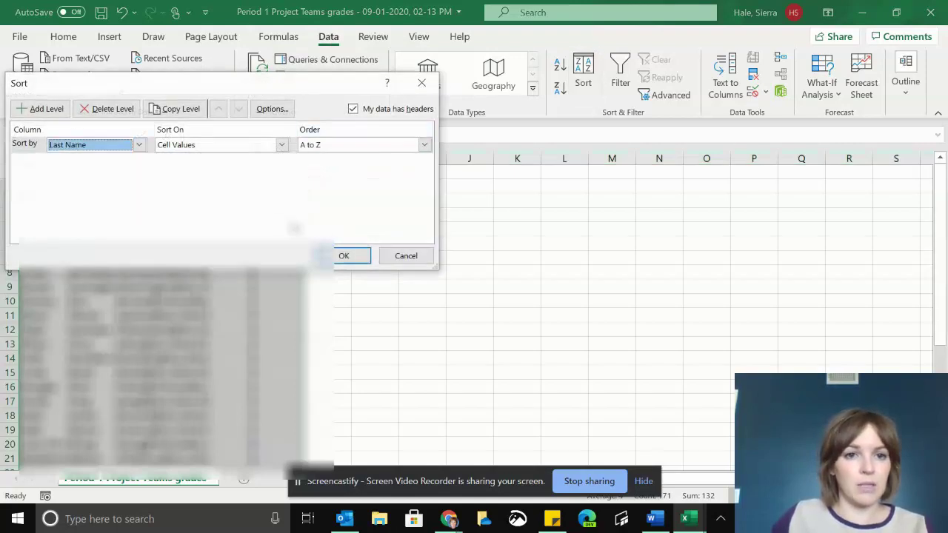
pyautogui.click(343, 255)
# Step: Insert two blank columns at the left of the grades sheet, before the first names
pyautogui.click(43, 159)
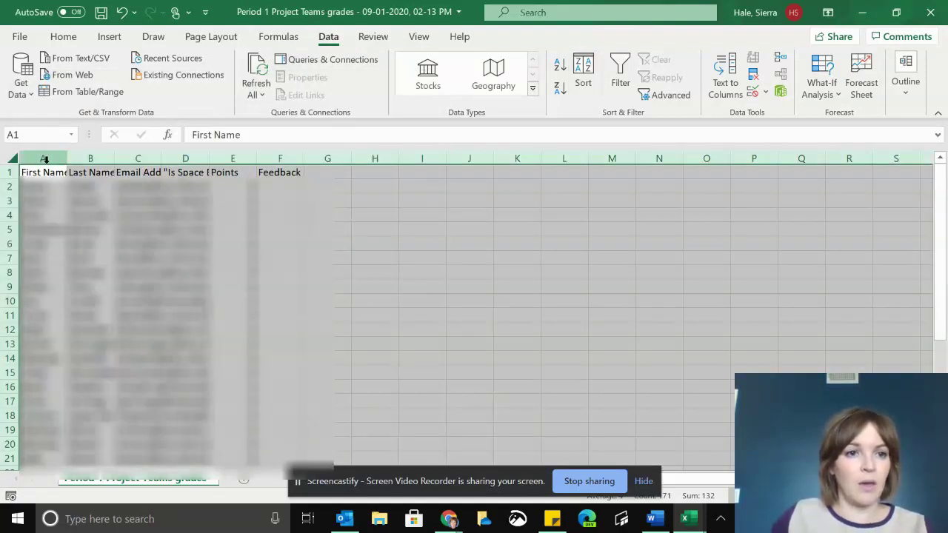
pyautogui.rightClick(44, 161)
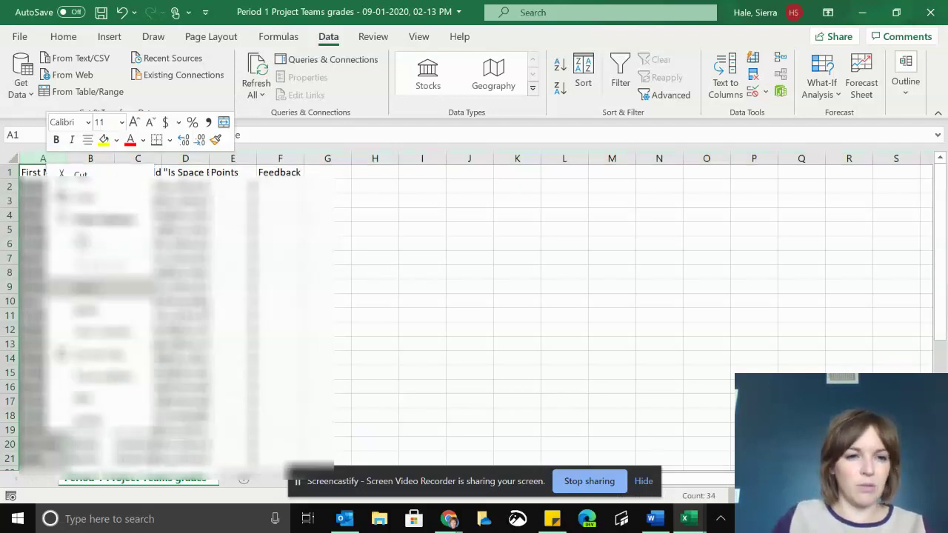
pyautogui.click(85, 287)
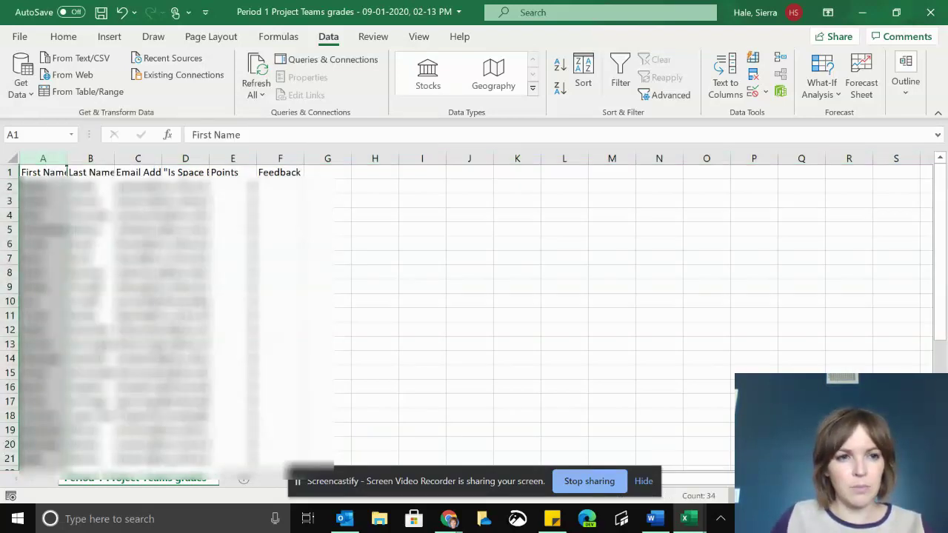
pyautogui.rightClick(44, 162)
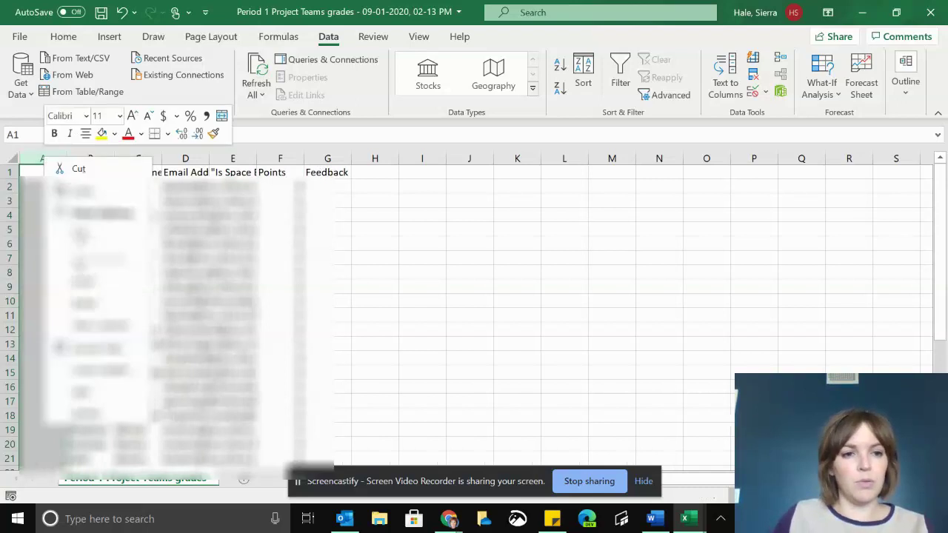
pyautogui.click(82, 282)
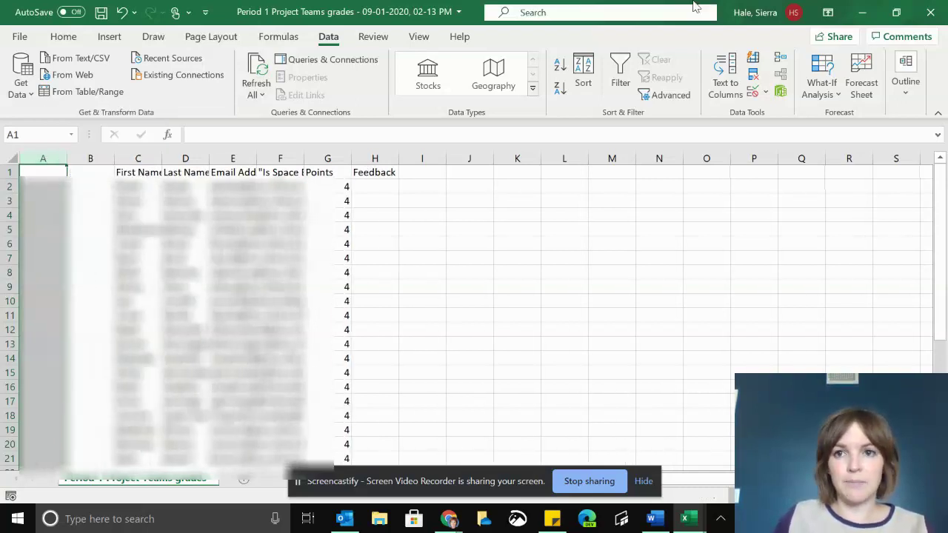
# Step: Copy the Student ID and First Name columns from Student data and paste them starting at A2
pyautogui.click(861, 12)
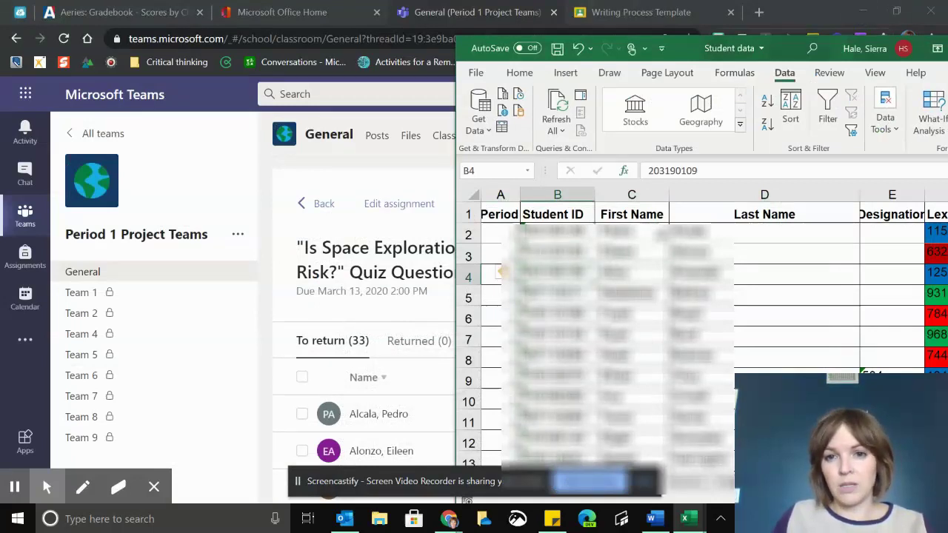
pyautogui.moveTo(553, 230); pyautogui.dragTo(631, 478)
pyautogui.hotkey('ctrl', 'c')
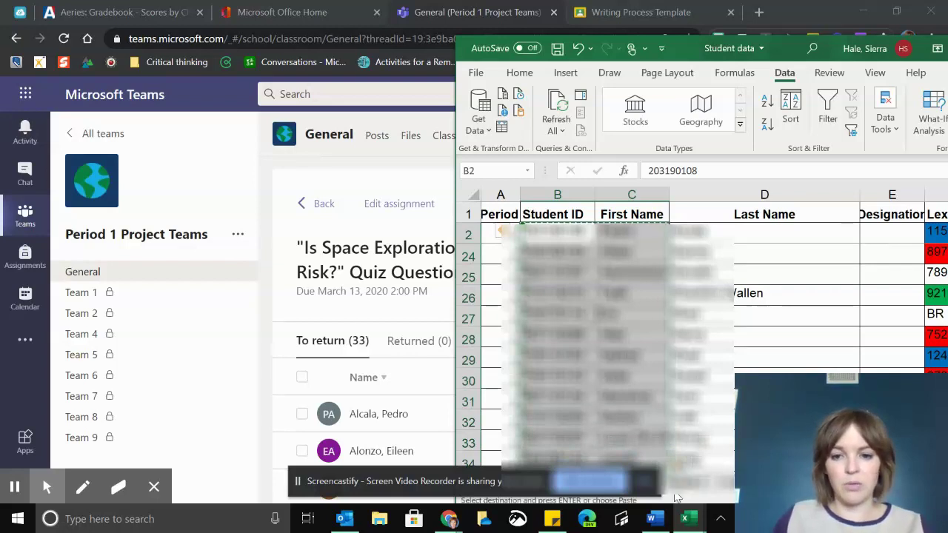
pyautogui.hotkey('alt', 'Tab')
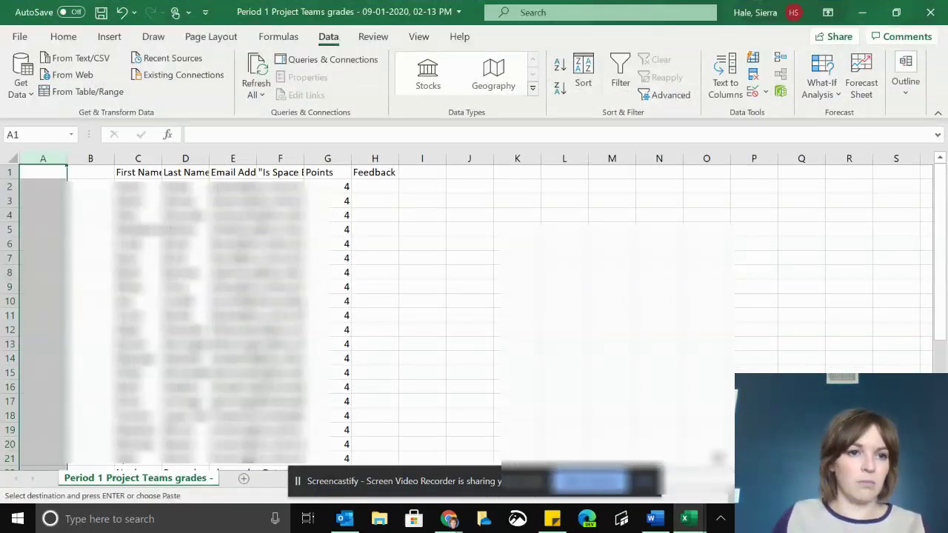
pyautogui.hotkey('ctrl', 'v')
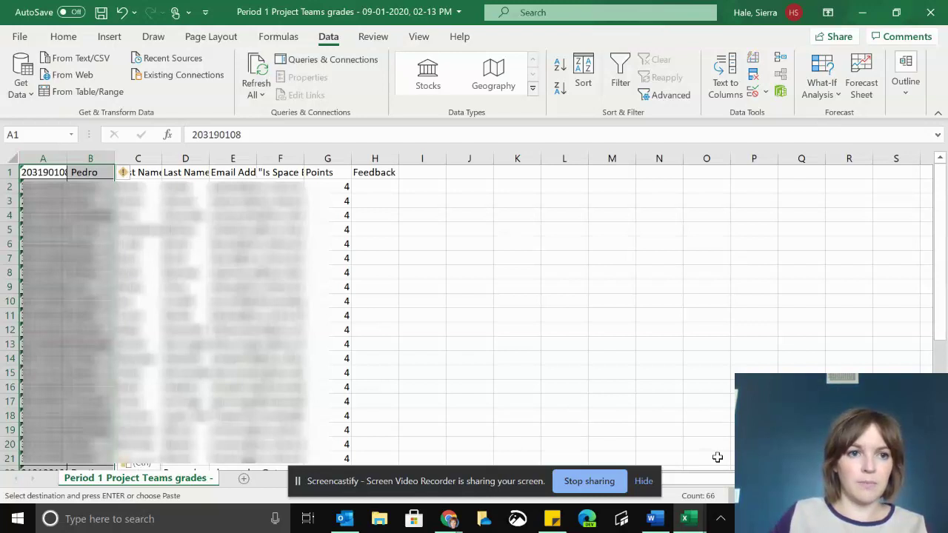
pyautogui.hotkey('ctrl', 'z')
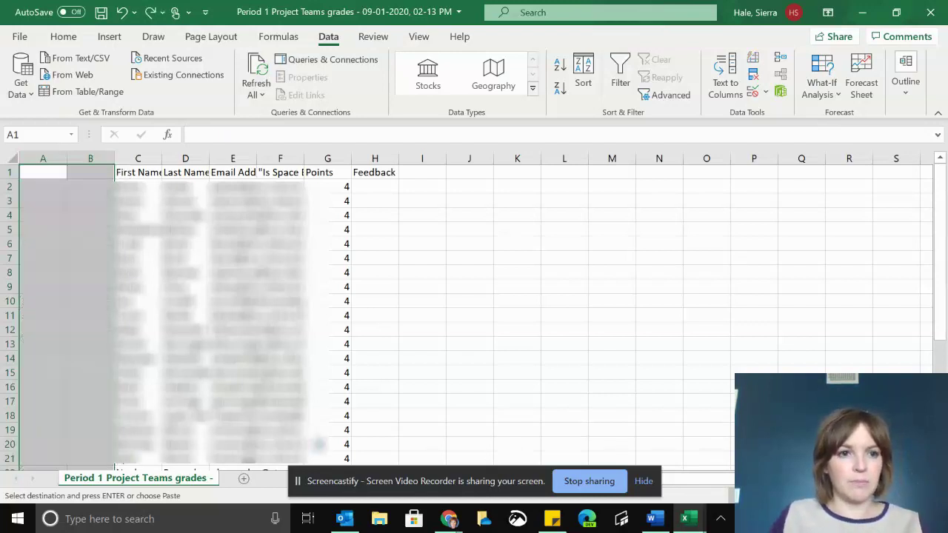
pyautogui.click(51, 184)
pyautogui.hotkey('ctrl', 'v')
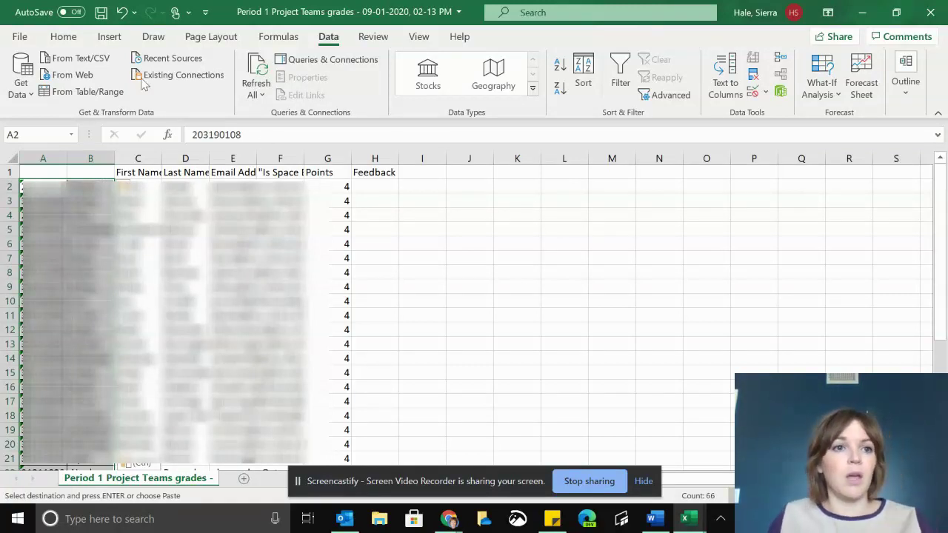
# Step: Save a CSV UTF-8 copy of the Period 1 Project Teams grades to the Desktop folder
pyautogui.click(19, 36)
pyautogui.press('Escape')
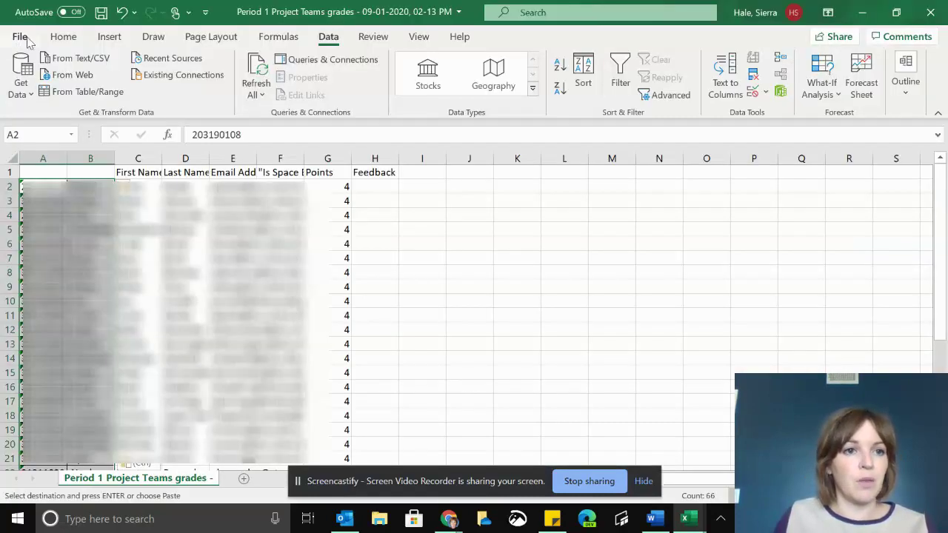
pyautogui.click(20, 36)
pyautogui.click(46, 239)
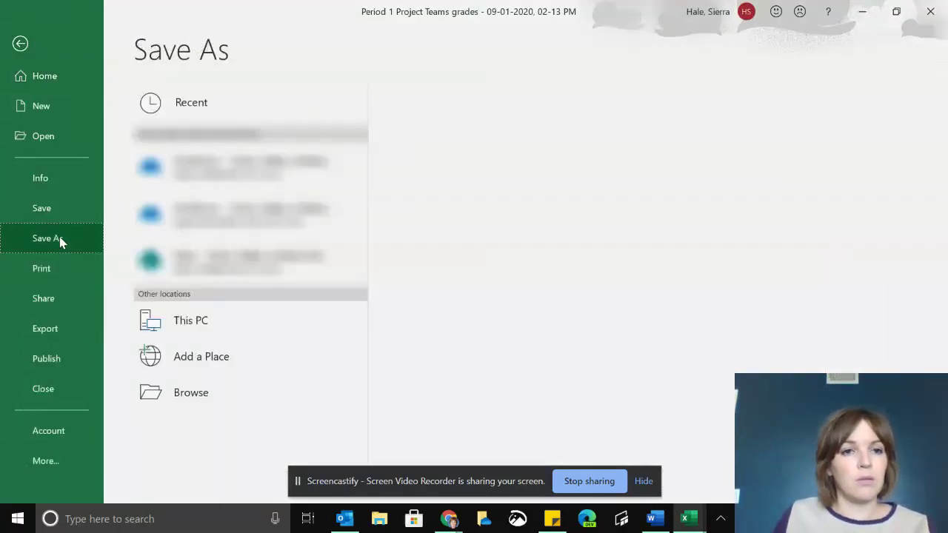
pyautogui.click(205, 393)
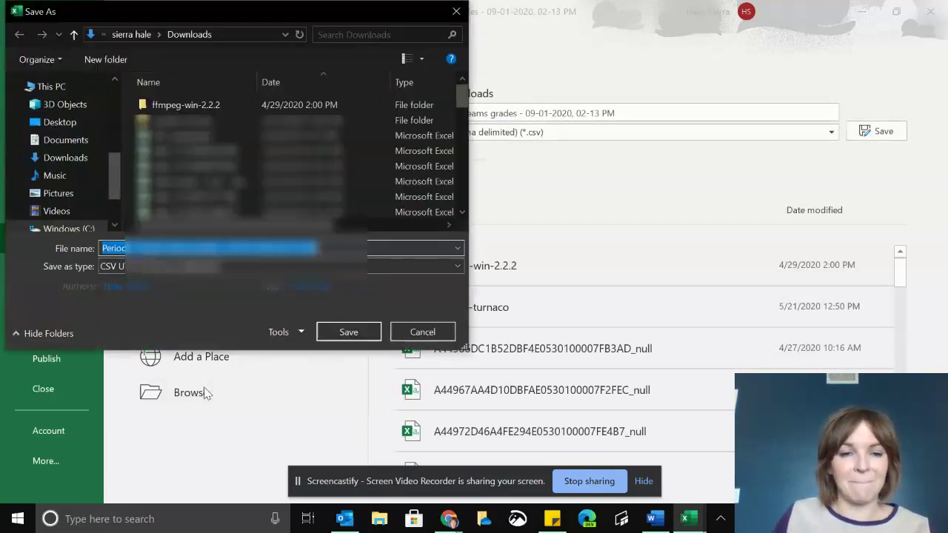
pyautogui.click(63, 122)
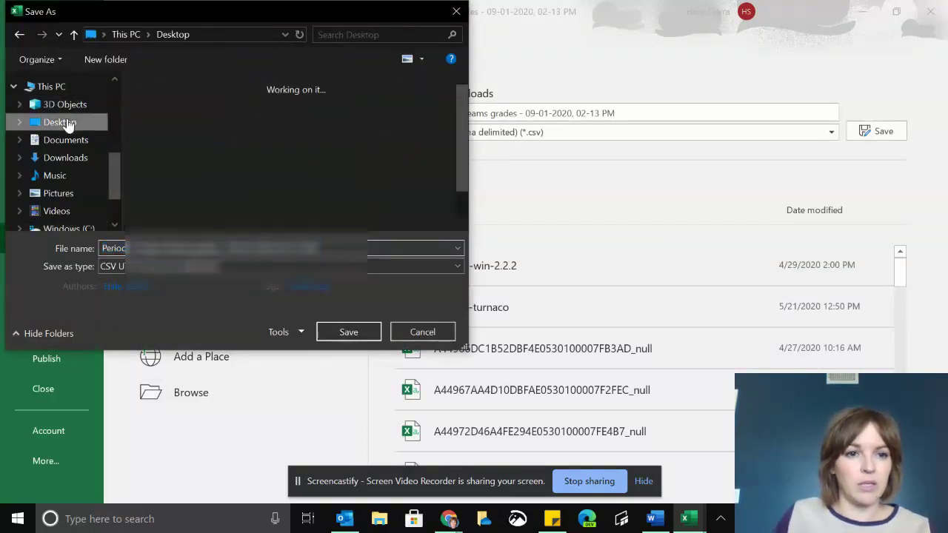
pyautogui.click(348, 332)
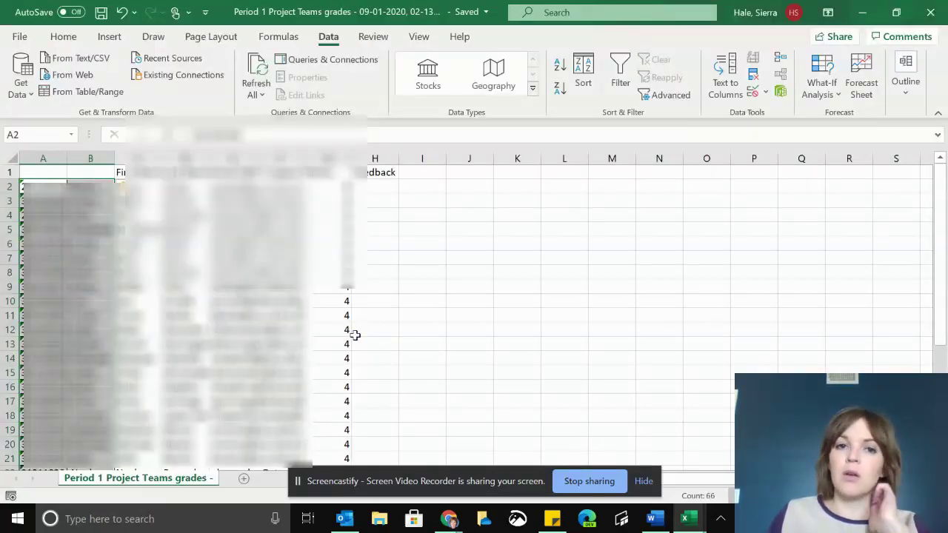
# Step: Switch to the Aeries gradebook and open score entry for assignment 4 'from teams', showing more options
pyautogui.click(449, 518)
pyautogui.click(333, 468)
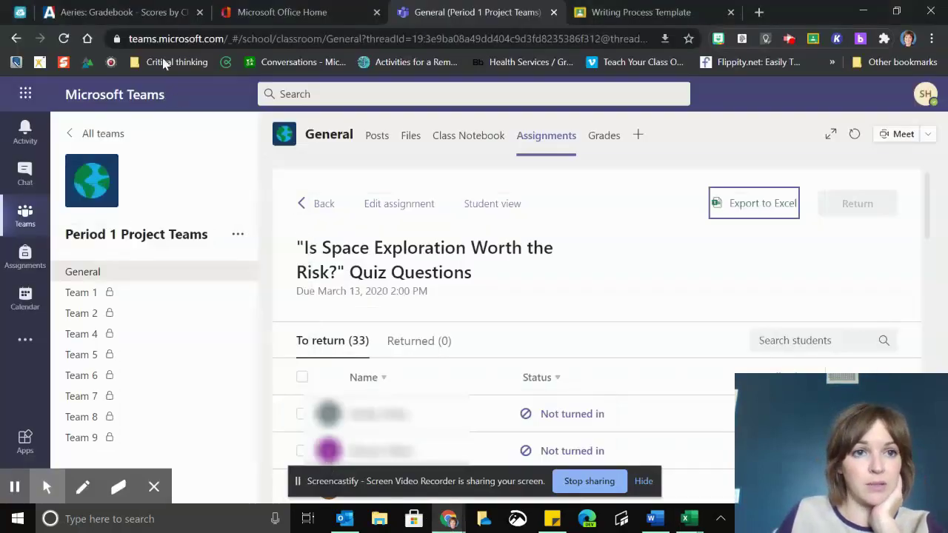
pyautogui.click(148, 14)
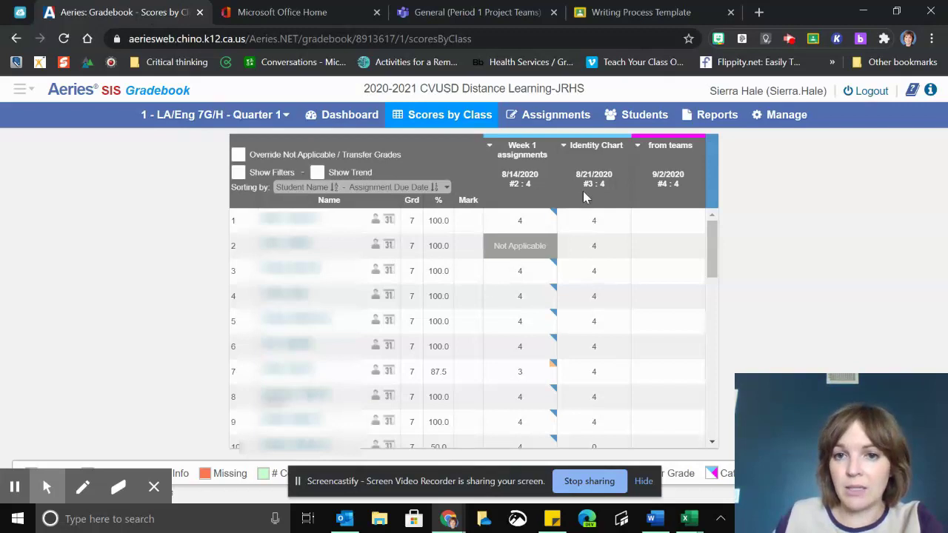
pyautogui.click(680, 152)
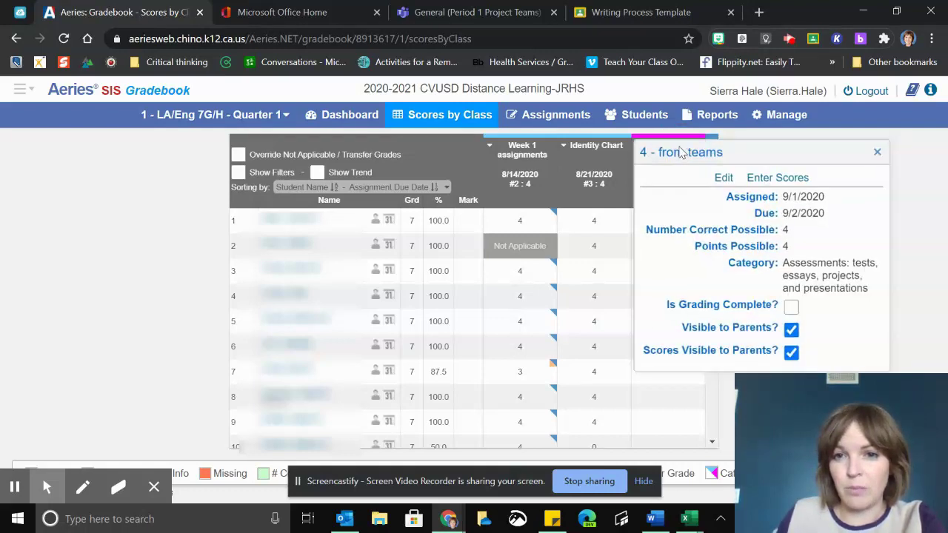
pyautogui.click(757, 181)
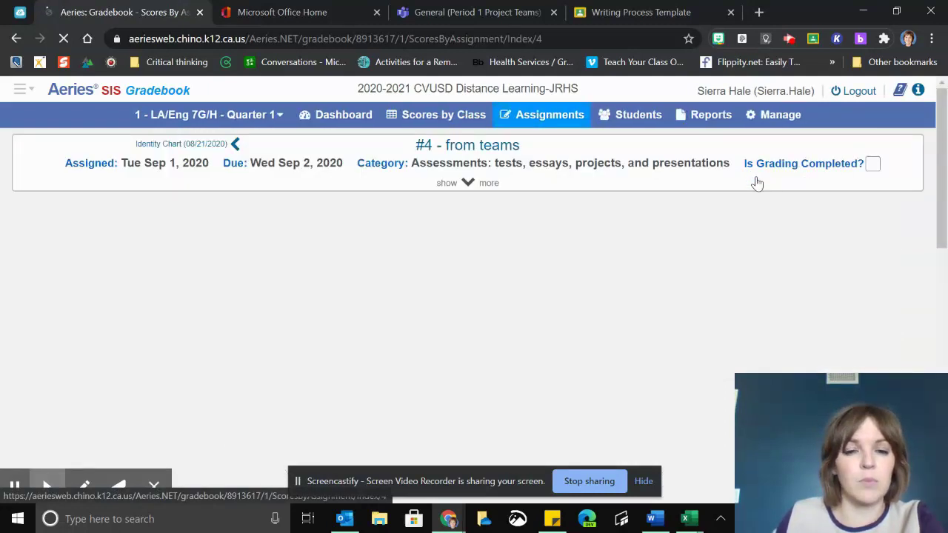
pyautogui.click(474, 182)
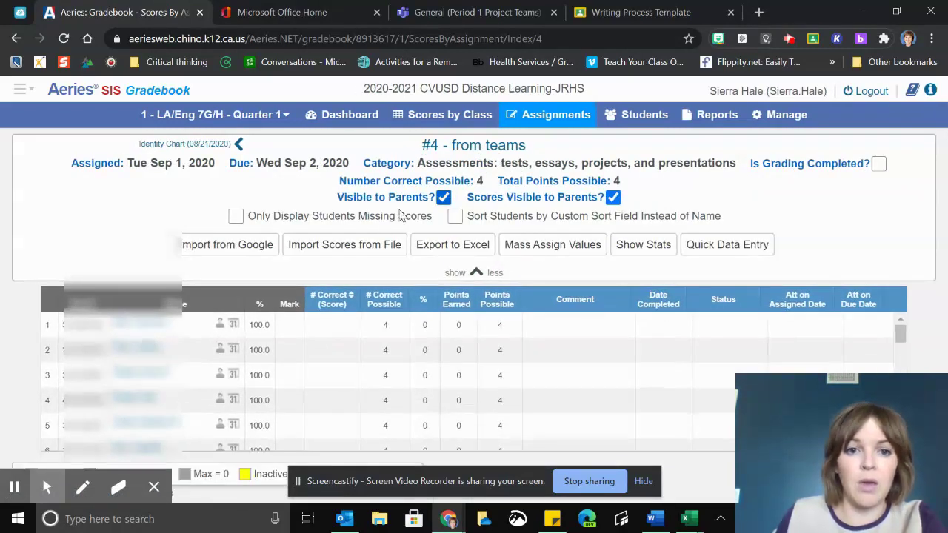
# Step: Choose Import Scores from File and pick 'Period 1 Project Teams grades - 09-01-2020, 02-13 PM.csv' from the Desktop
pyautogui.click(363, 248)
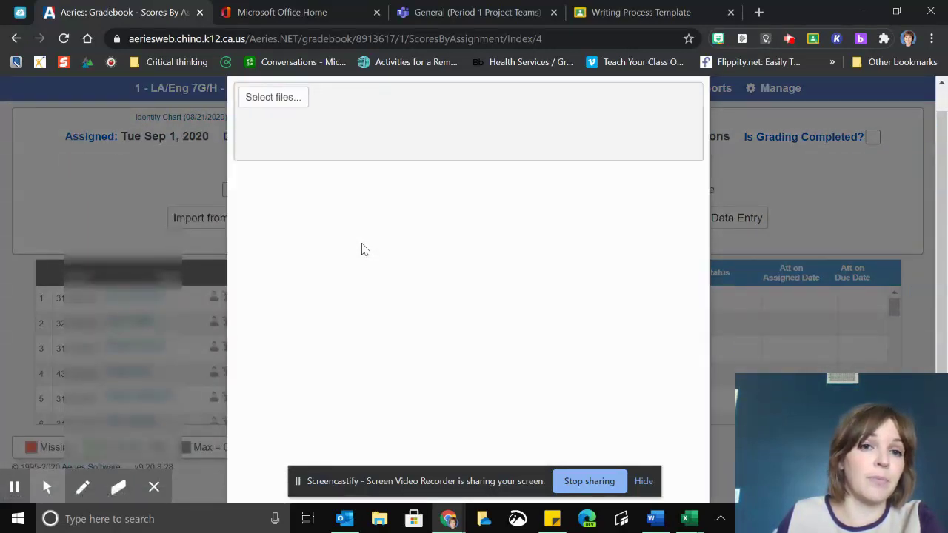
pyautogui.click(300, 101)
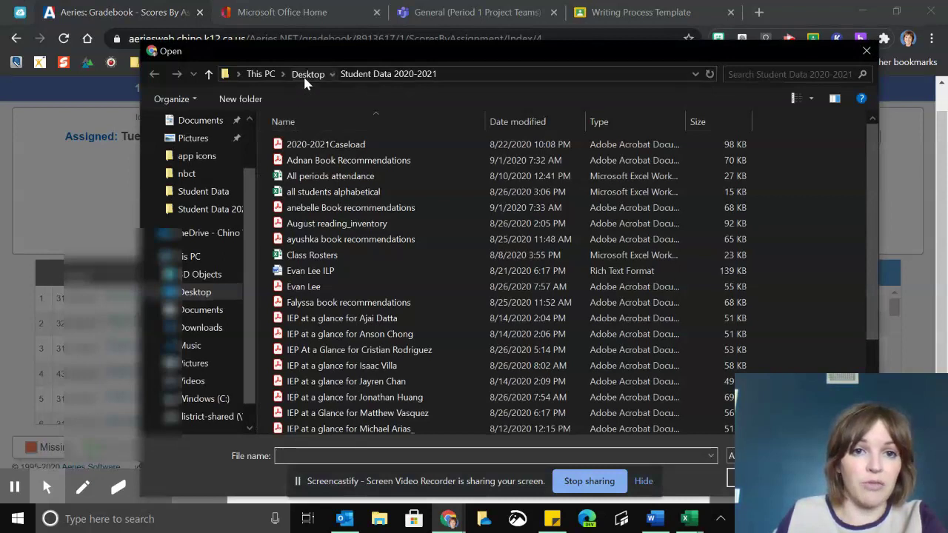
pyautogui.click(305, 74)
pyautogui.scroll(-5, 459, 300)
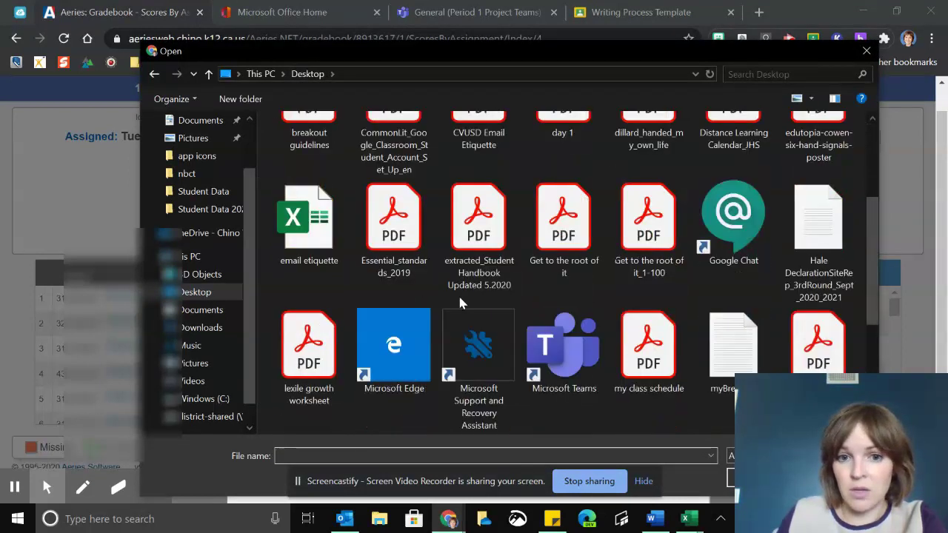
pyautogui.scroll(-2, 459, 300)
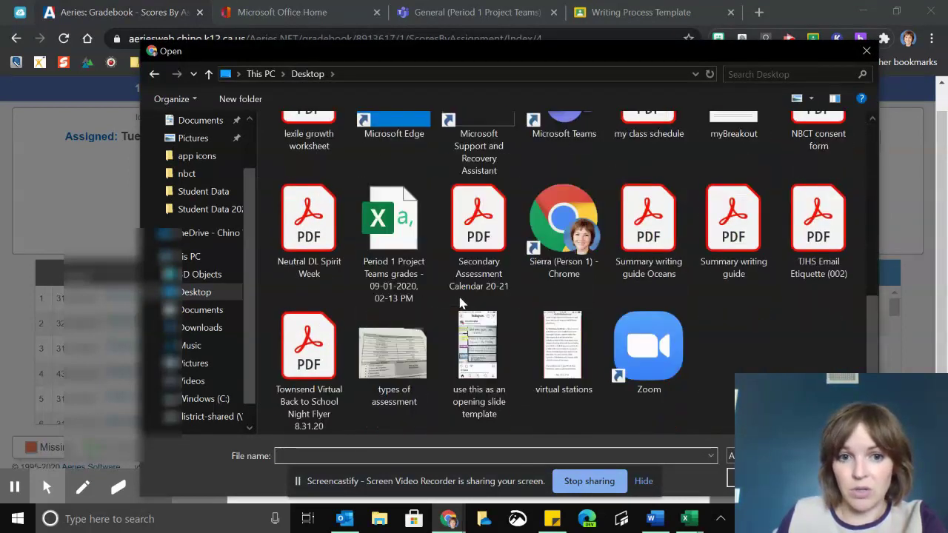
pyautogui.click(393, 241)
pyautogui.click(730, 478)
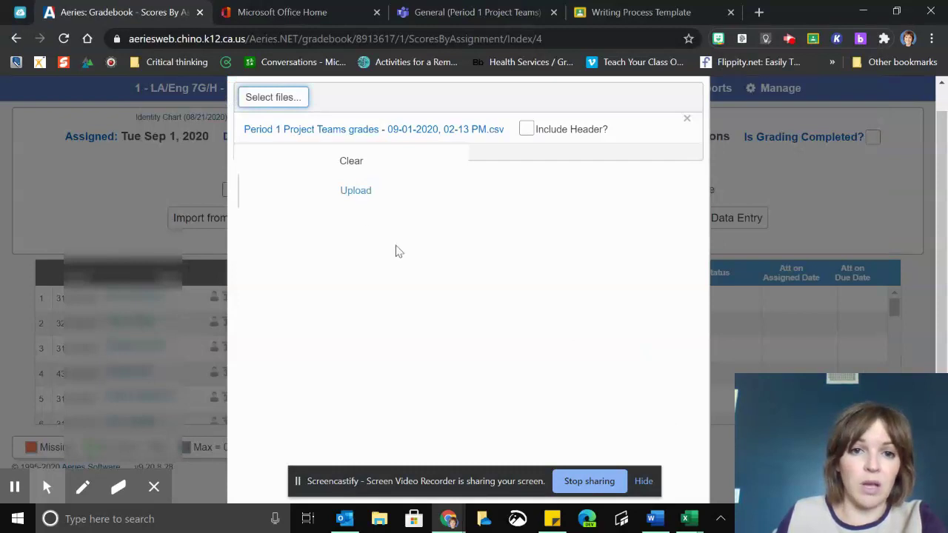
# Step: Upload the CSV, mapping Column1 to Stu Id and Column7 to # Correct (Score)
pyautogui.click(356, 193)
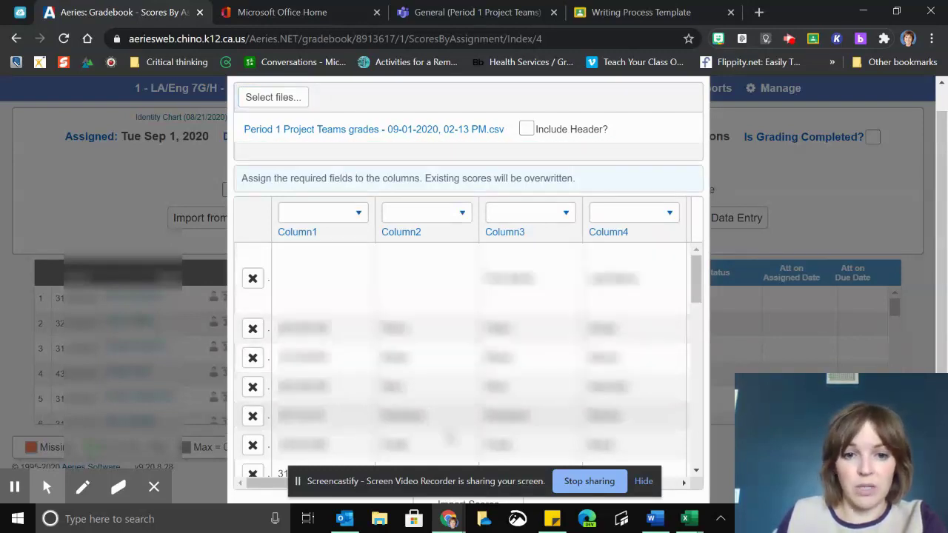
pyautogui.click(360, 216)
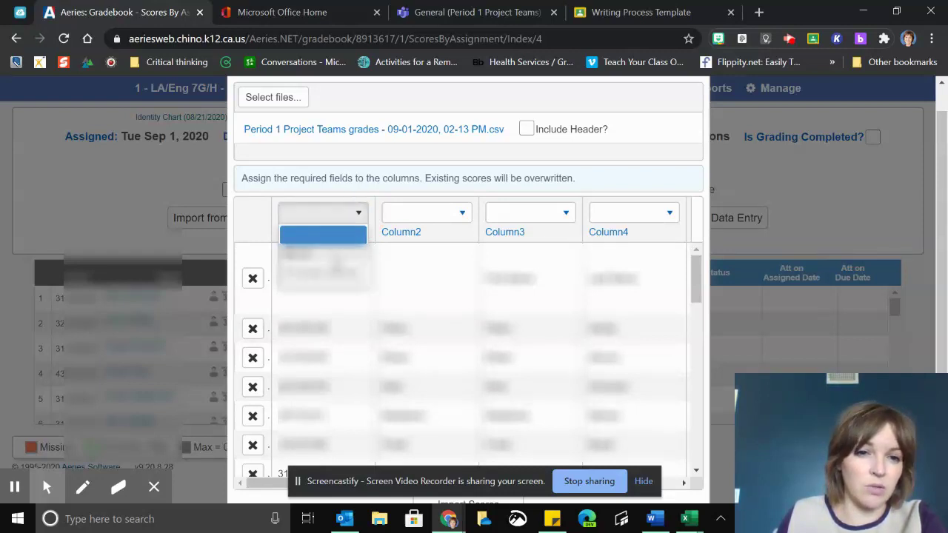
pyautogui.click(348, 234)
pyautogui.hscroll(5, 462, 338)
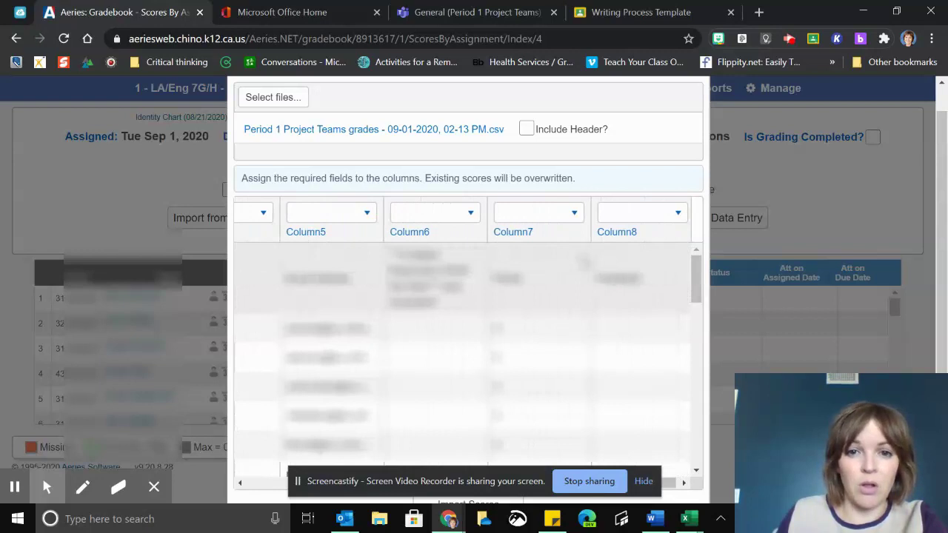
pyautogui.click(561, 216)
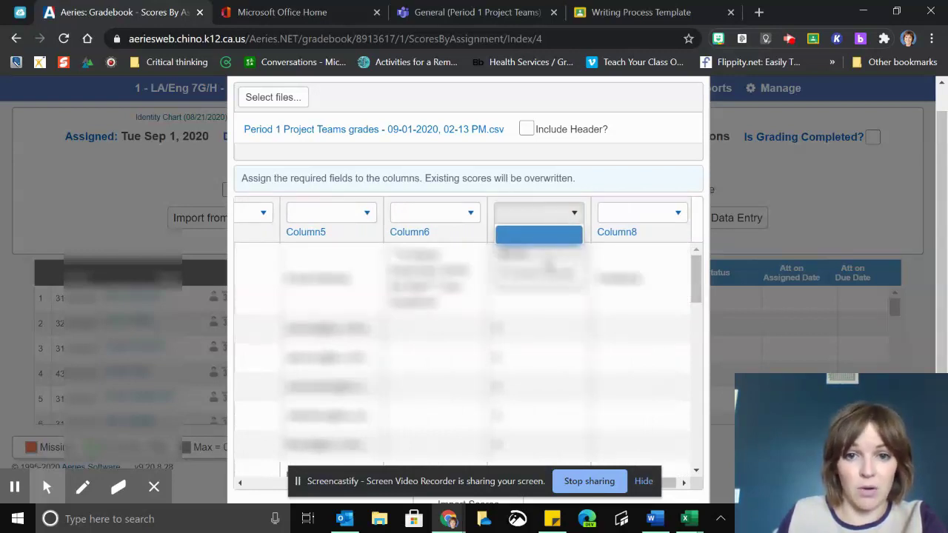
pyautogui.click(538, 236)
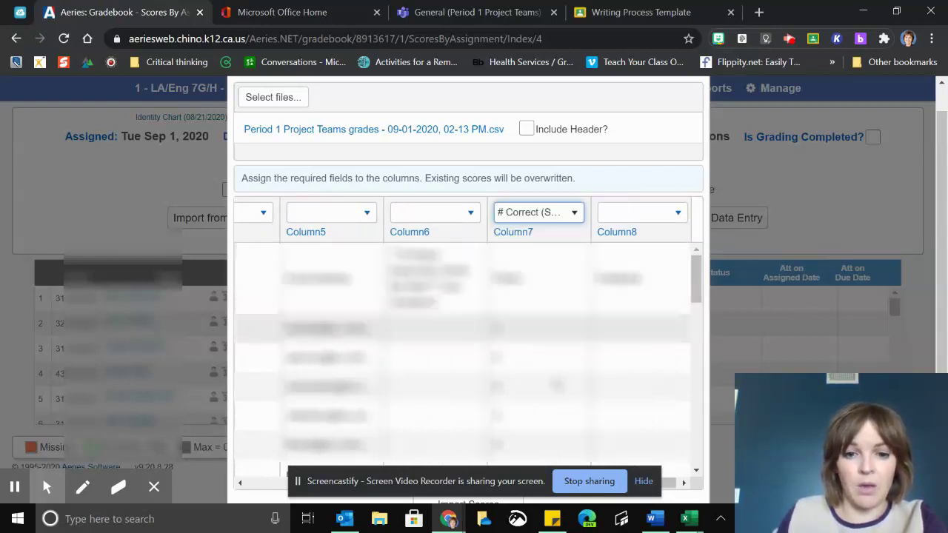
# Step: Import the mapped scores into the 'from teams' assignment
pyautogui.click(528, 493)
pyautogui.moveTo(528, 492); pyautogui.dragTo(134, 424)
pyautogui.scroll(-2, 500, 474)
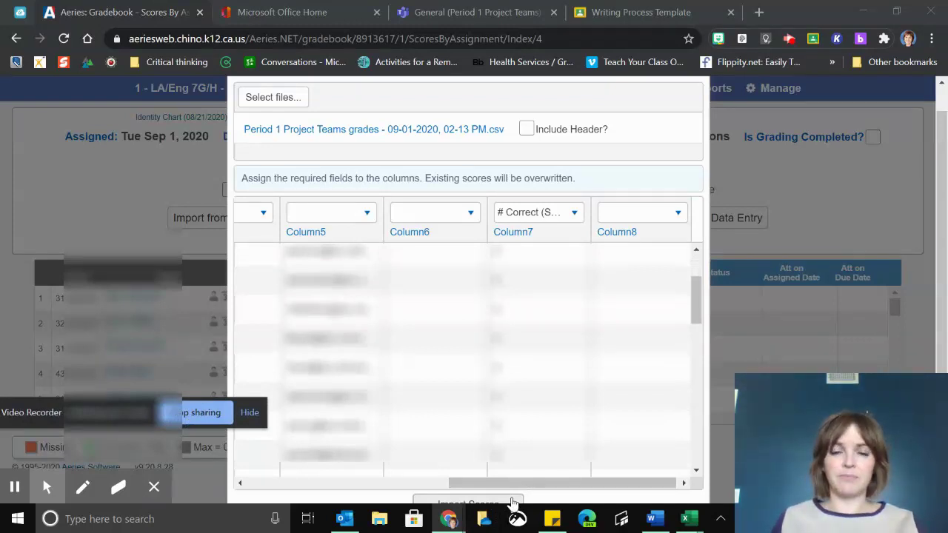
pyautogui.click(512, 503)
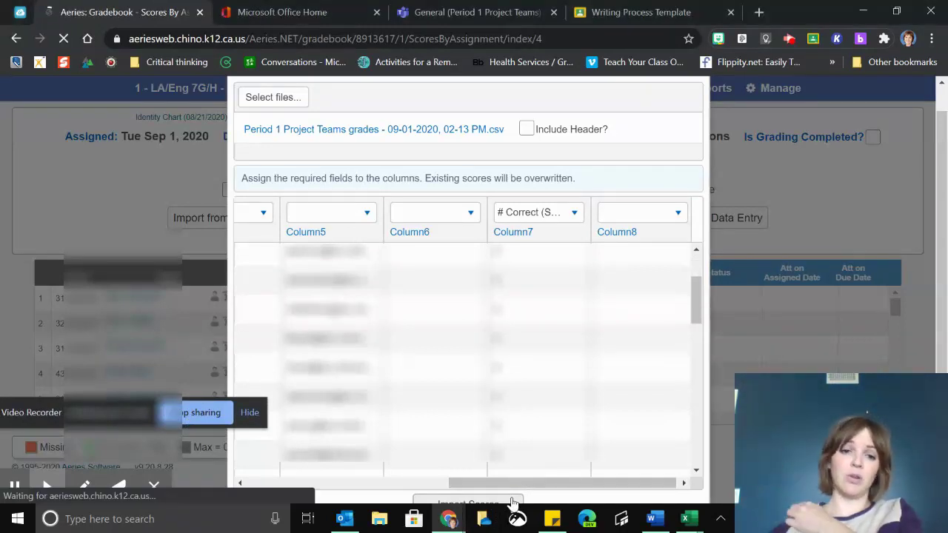